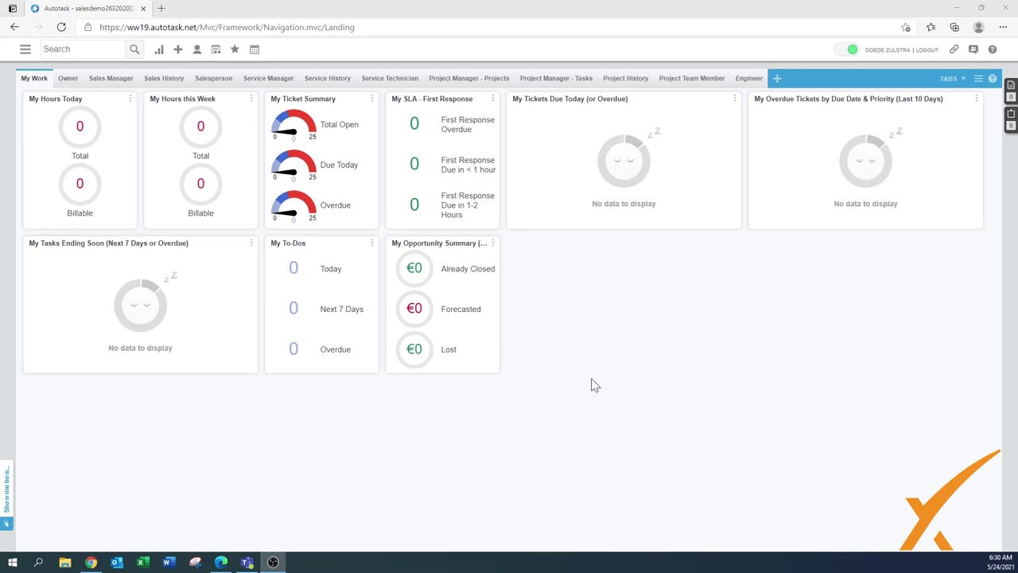
# Open the Projects Dashboard to see project summary, issues, my projects and project resources.
pyautogui.moveTo(595, 379)
pyautogui.moveTo(415, 367)
pyautogui.moveTo(28, 56)
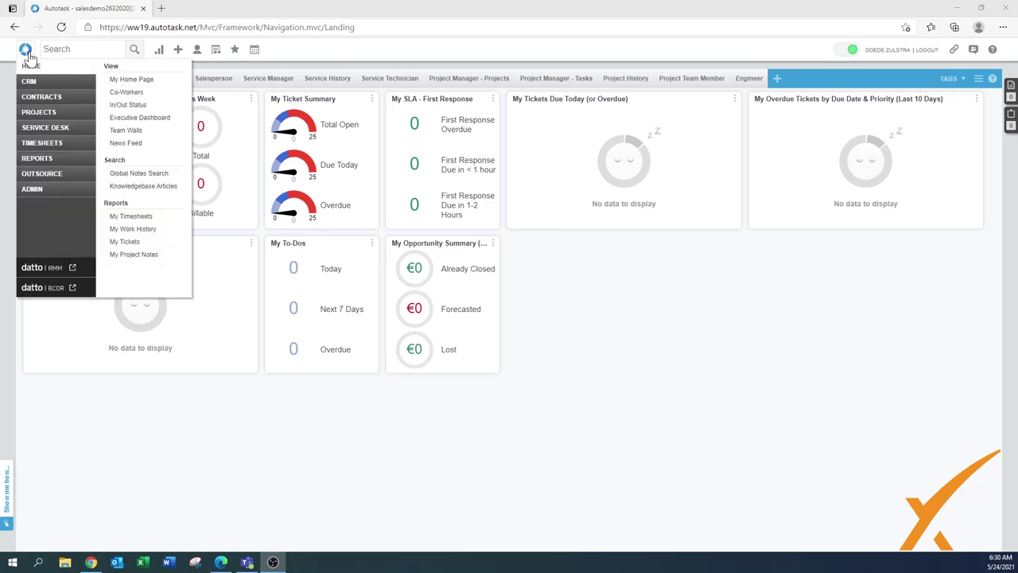
pyautogui.moveTo(40, 116)
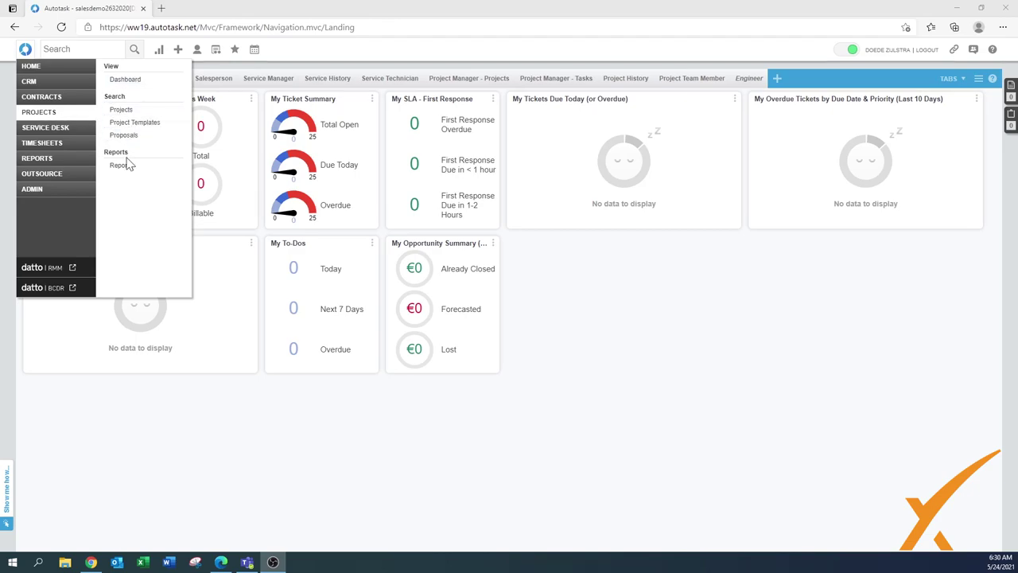
pyautogui.click(120, 84)
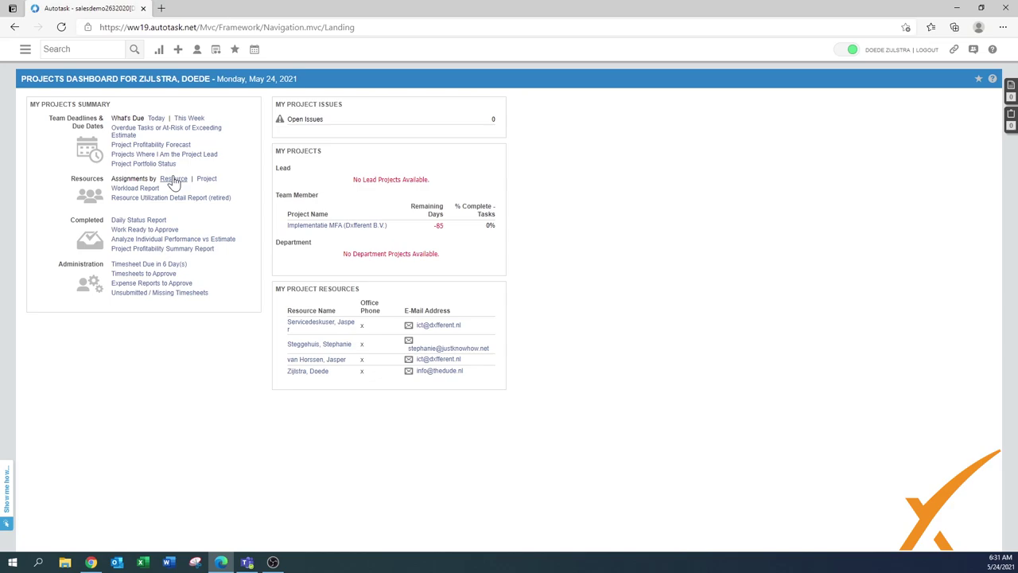
# Switch to the Project Manager - Projects dashboard and check the Open Projects by Status widget options.
pyautogui.click(160, 53)
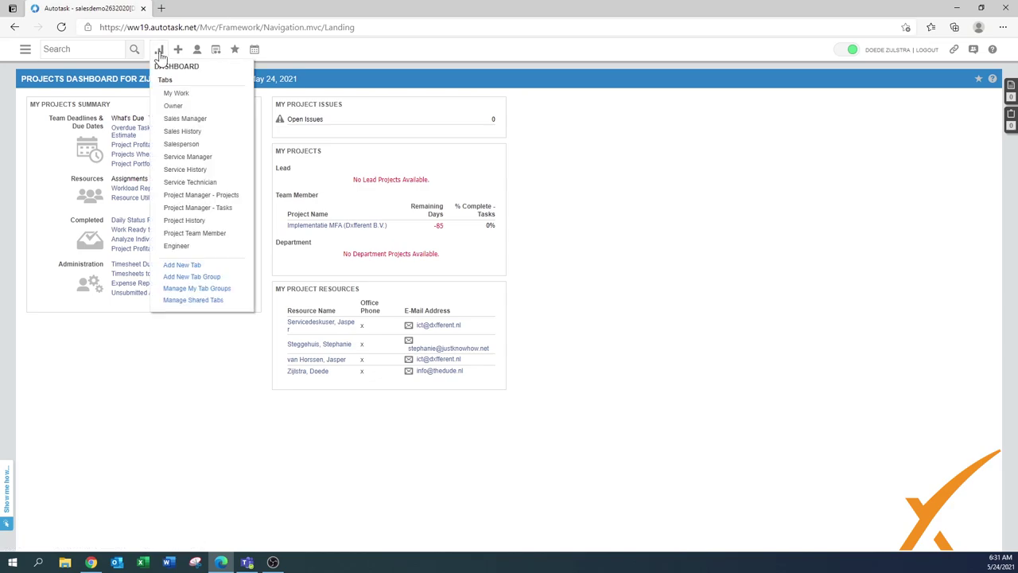
pyautogui.click(196, 196)
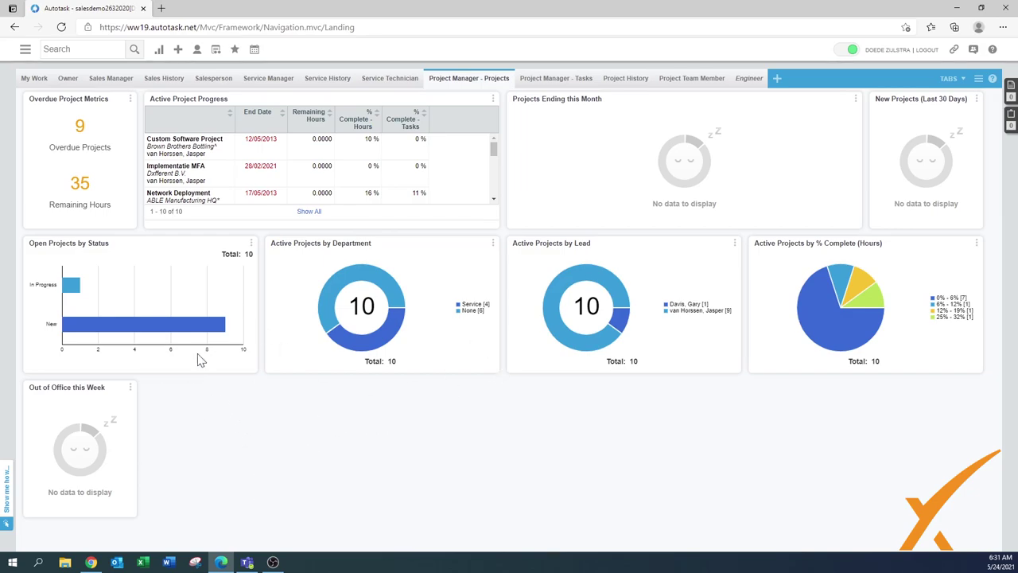
pyautogui.click(251, 243)
pyautogui.click(517, 215)
# Open the Test Operationele Planning project details from the dashboard, then close that window.
pyautogui.moveTo(217, 427)
pyautogui.moveTo(493, 152); pyautogui.dragTo(495, 194)
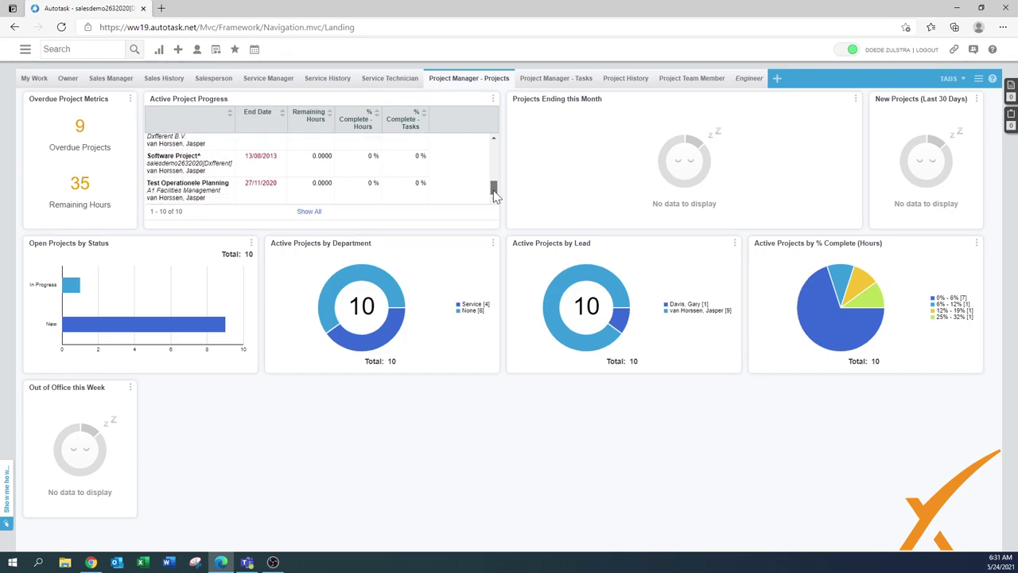
pyautogui.click(176, 193)
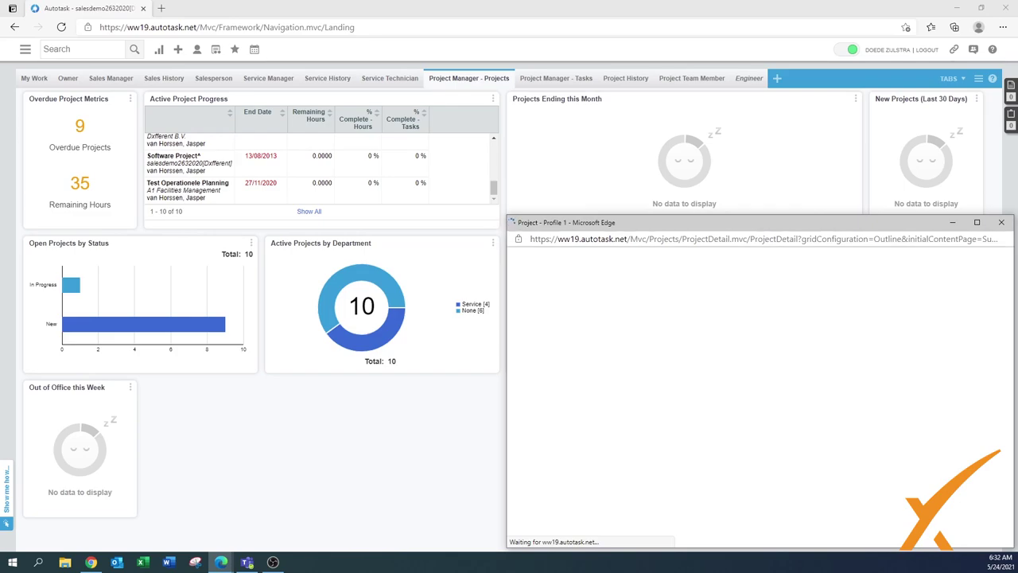
pyautogui.moveTo(770, 226); pyautogui.dragTo(725, 182)
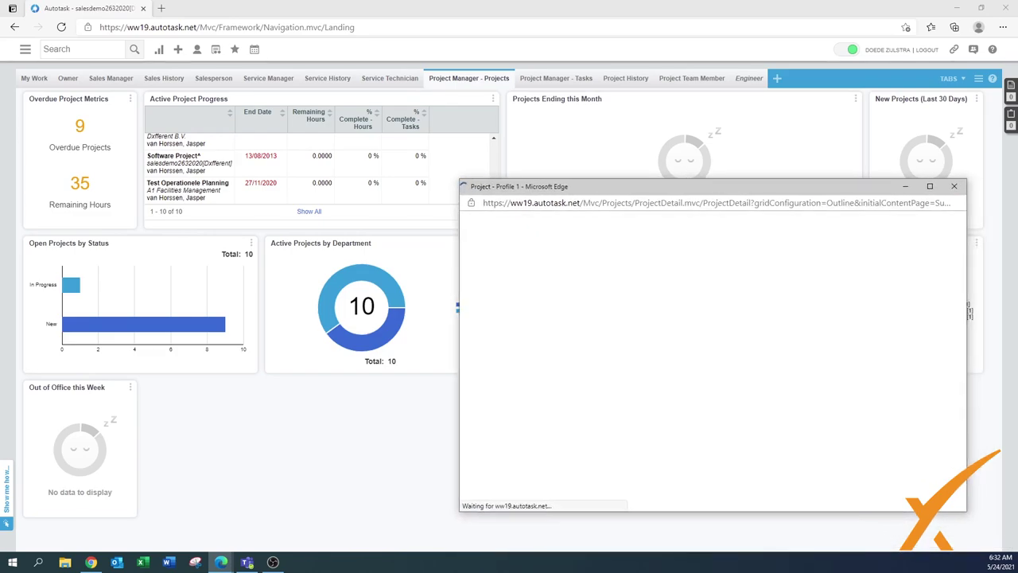
pyautogui.click(955, 184)
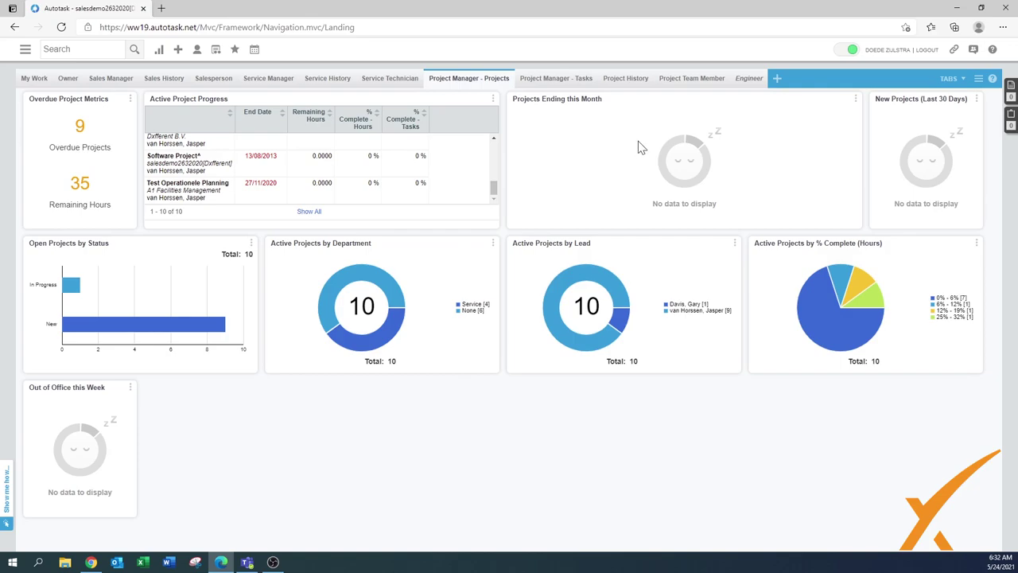
pyautogui.moveTo(594, 329)
# Show the options menu for the Overdue Project Metrics widget.
pyautogui.click(129, 99)
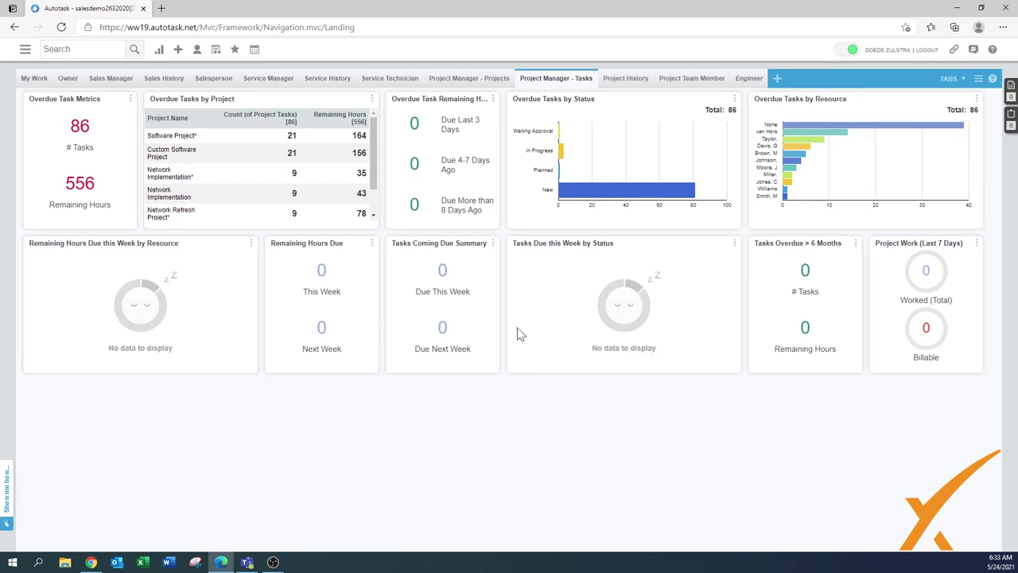
# Go to Projects > Projects and run the search, listing the ten projects.
pyautogui.click(25, 49)
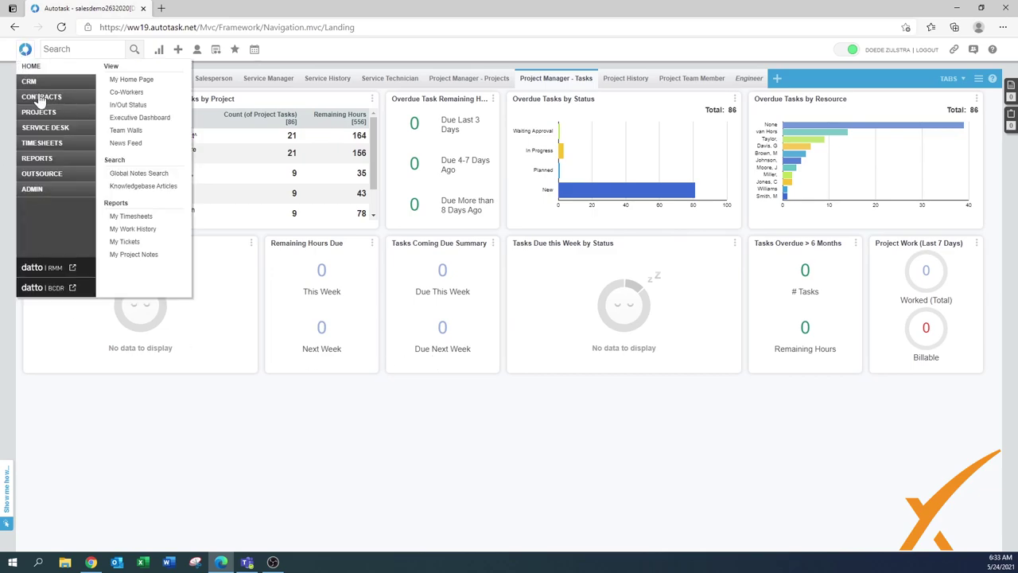
pyautogui.moveTo(38, 112)
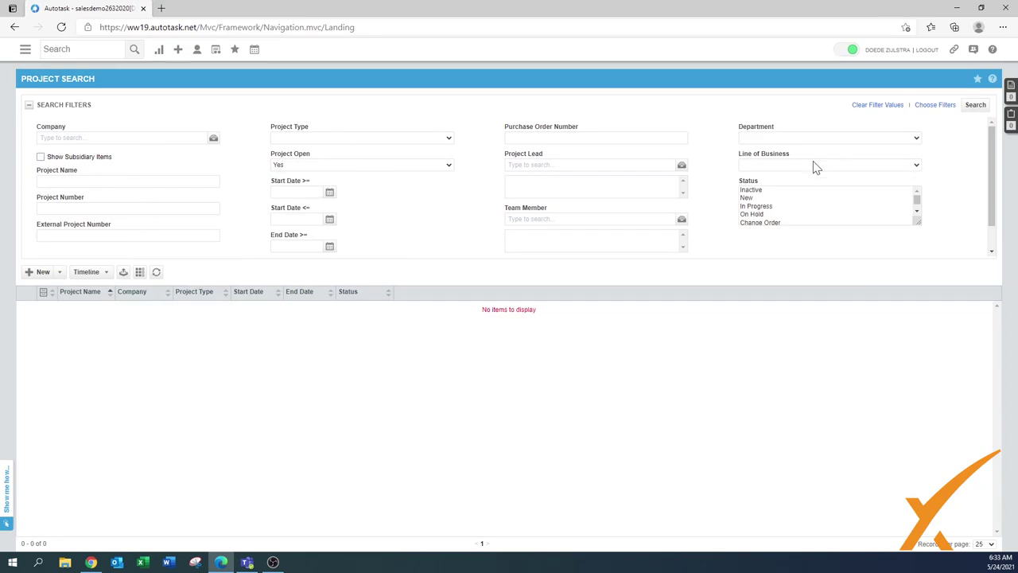
pyautogui.click(976, 107)
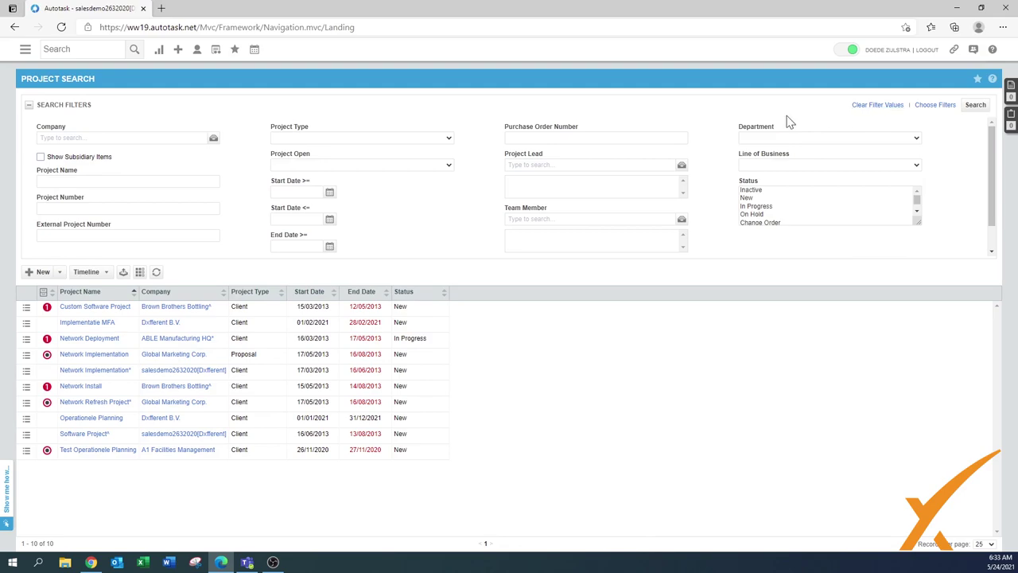
pyautogui.click(975, 104)
# Add Complete Date to the project list's selected columns and save; review filter choices without changes.
pyautogui.click(139, 272)
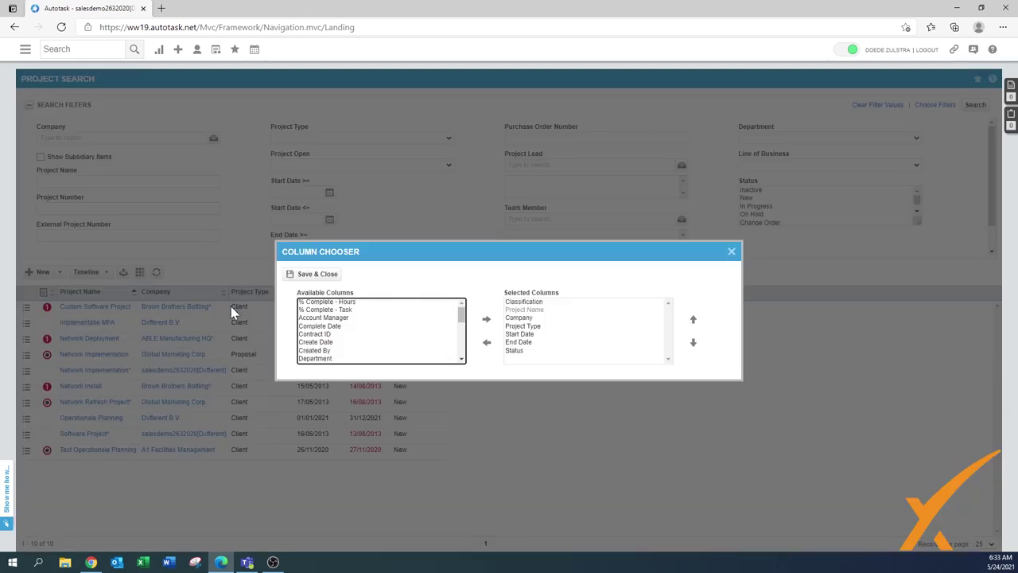
pyautogui.click(329, 326)
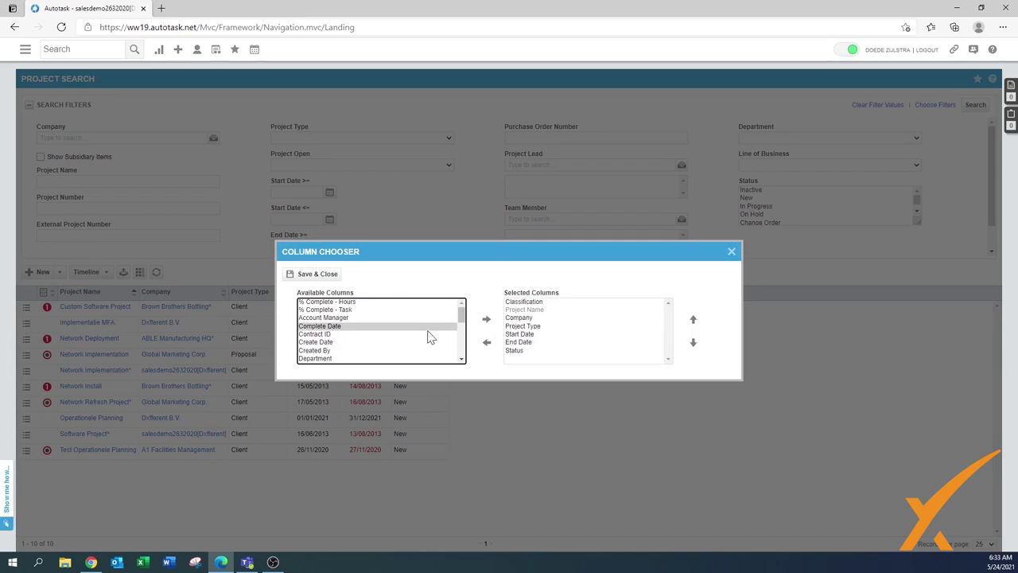
pyautogui.click(487, 321)
pyautogui.click(322, 274)
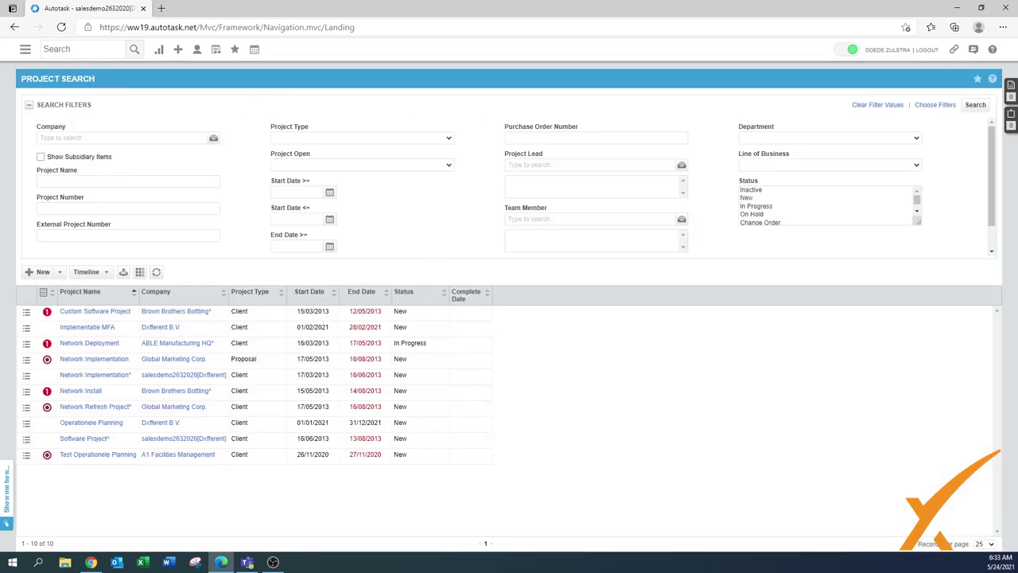
pyautogui.click(934, 111)
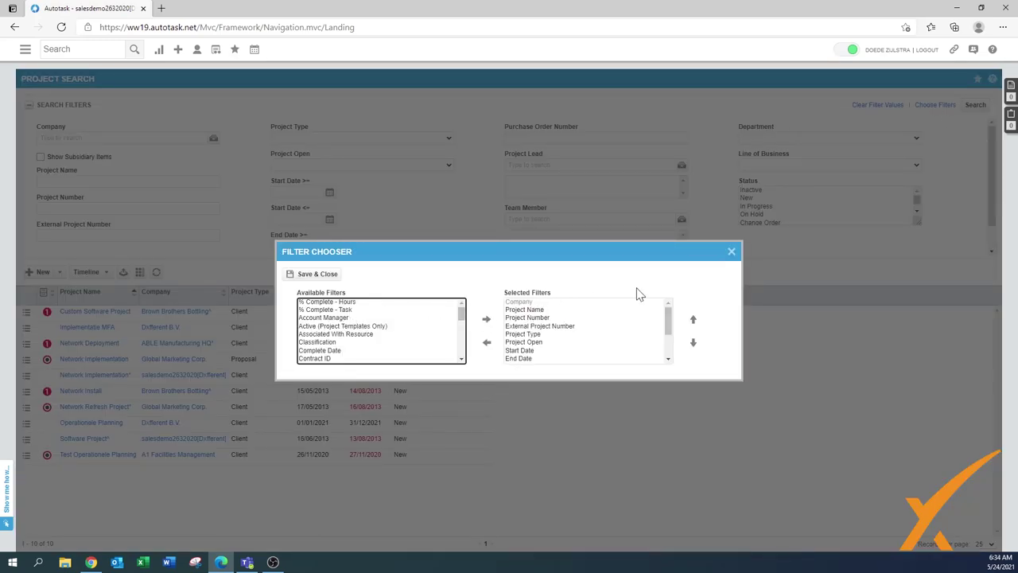
pyautogui.click(732, 251)
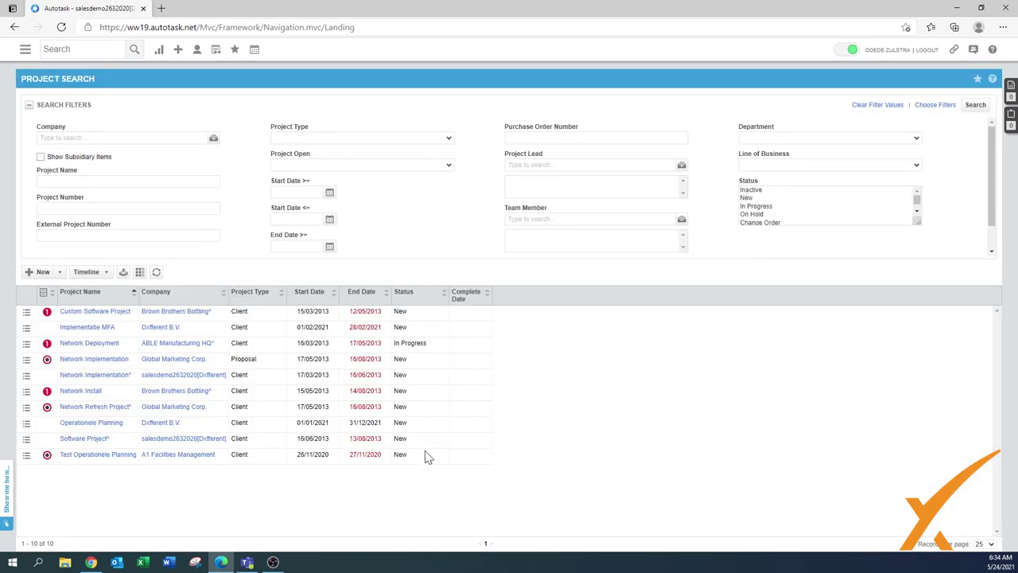
# Open the project's schedule from its row actions, confirming Yes to recalculate the project dates.
pyautogui.click(26, 314)
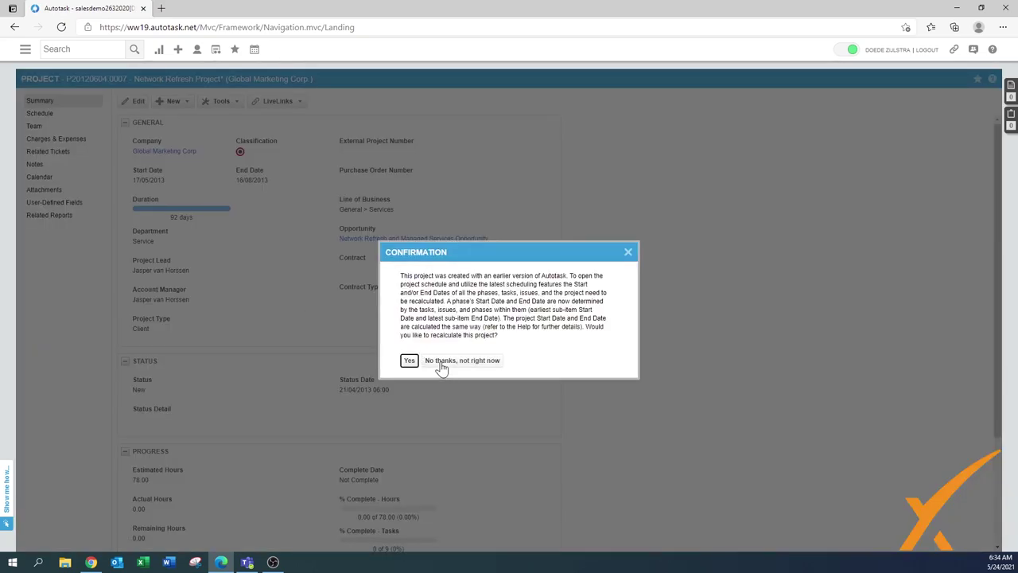
pyautogui.click(443, 364)
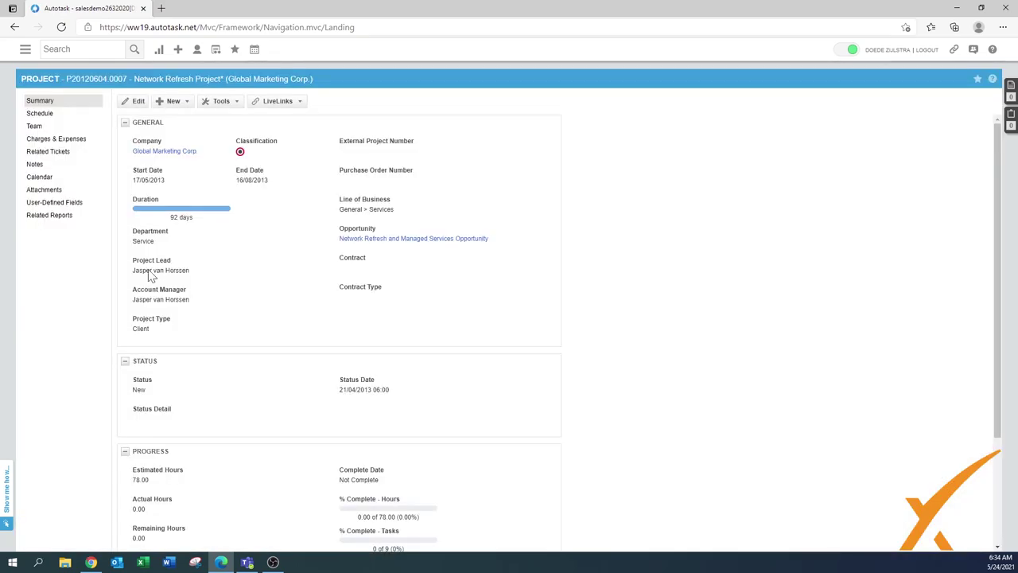
pyautogui.click(36, 116)
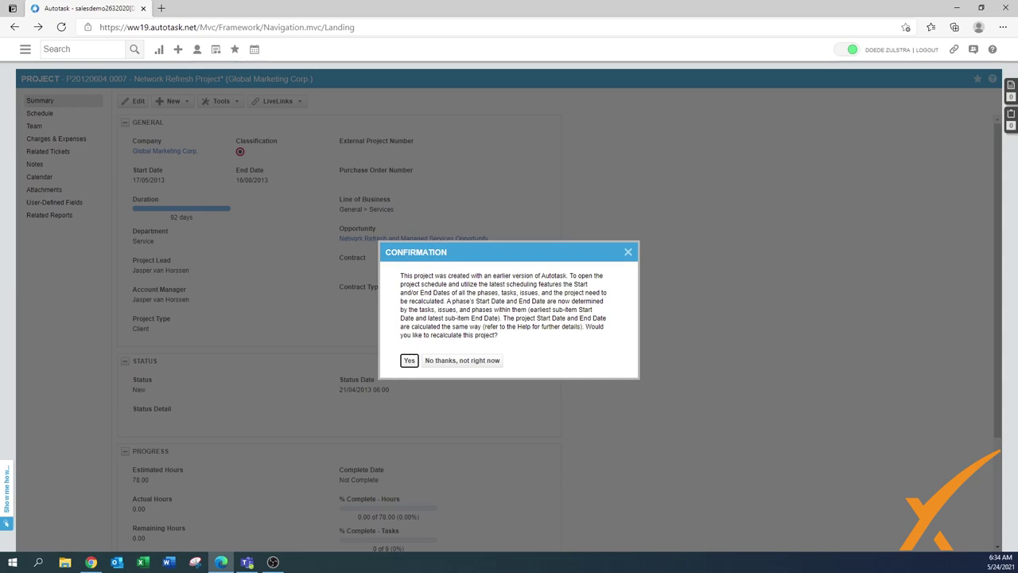
pyautogui.click(408, 361)
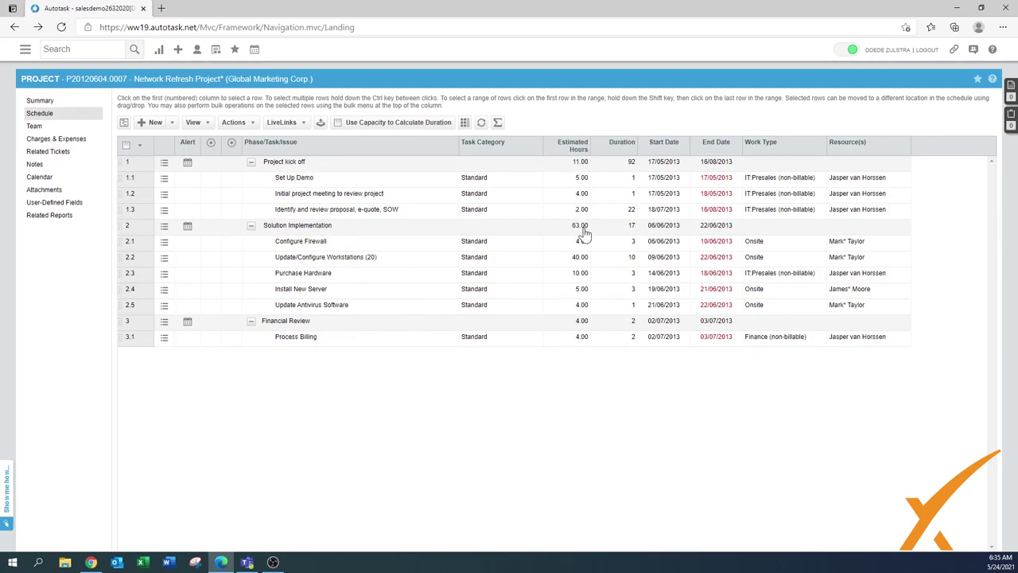
# Check the schedule totals of 78.00 estimated hours and 46 duration, then close the summary.
pyautogui.click(498, 126)
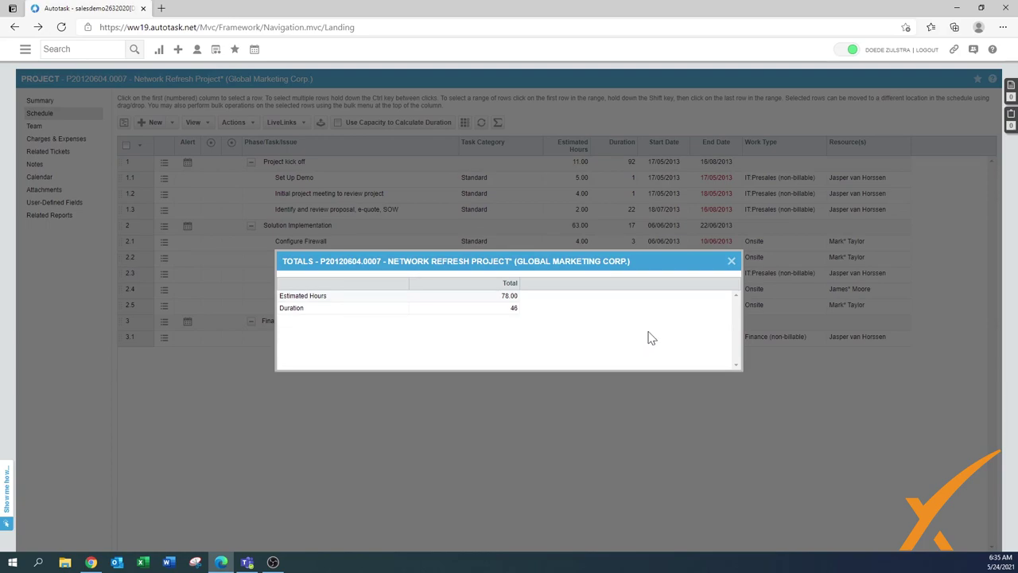
pyautogui.click(732, 262)
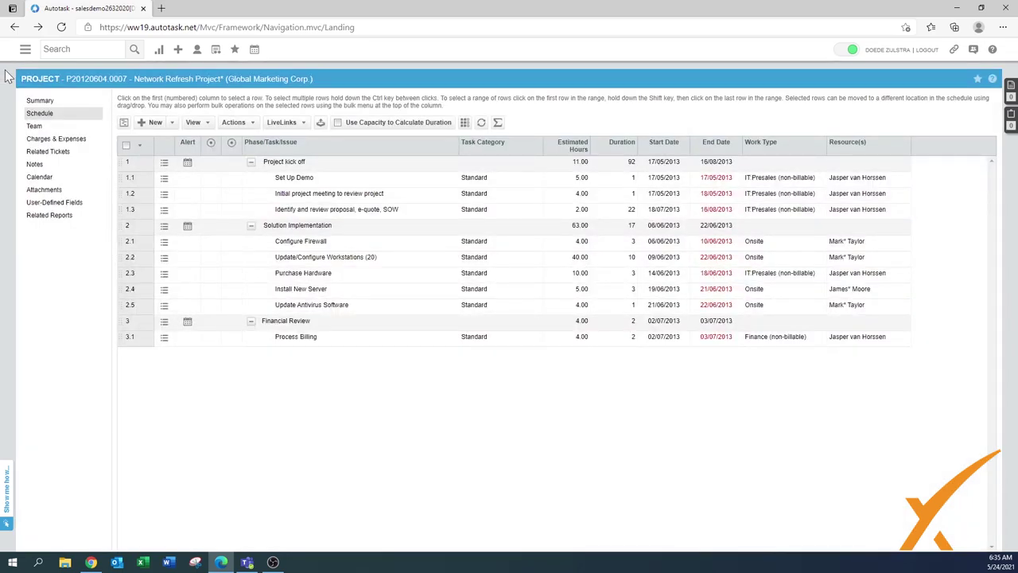
# Search Projects > Project Templates to list the three templates and view the first template's actions.
pyautogui.click(24, 49)
pyautogui.moveTo(46, 118)
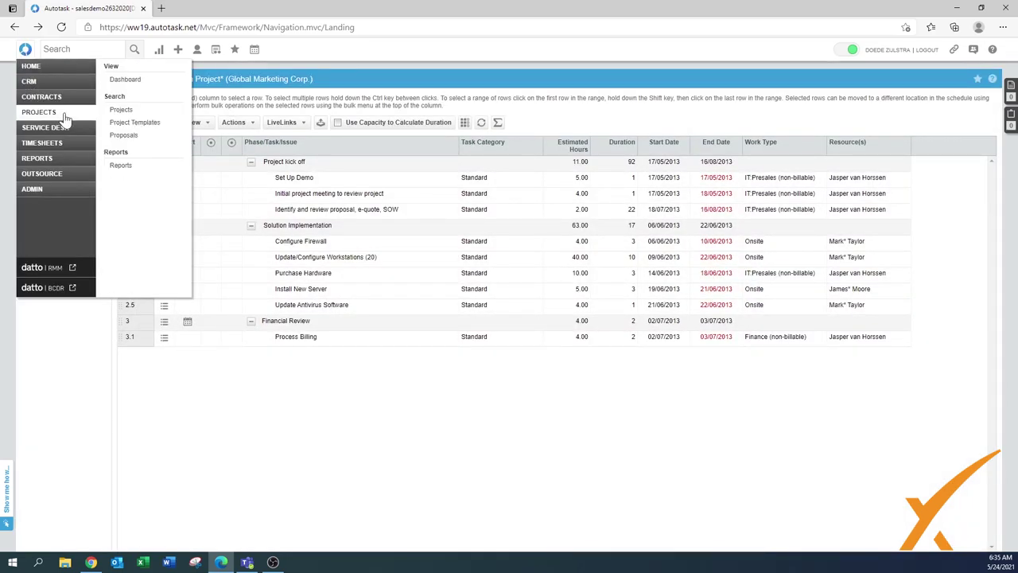
pyautogui.click(137, 125)
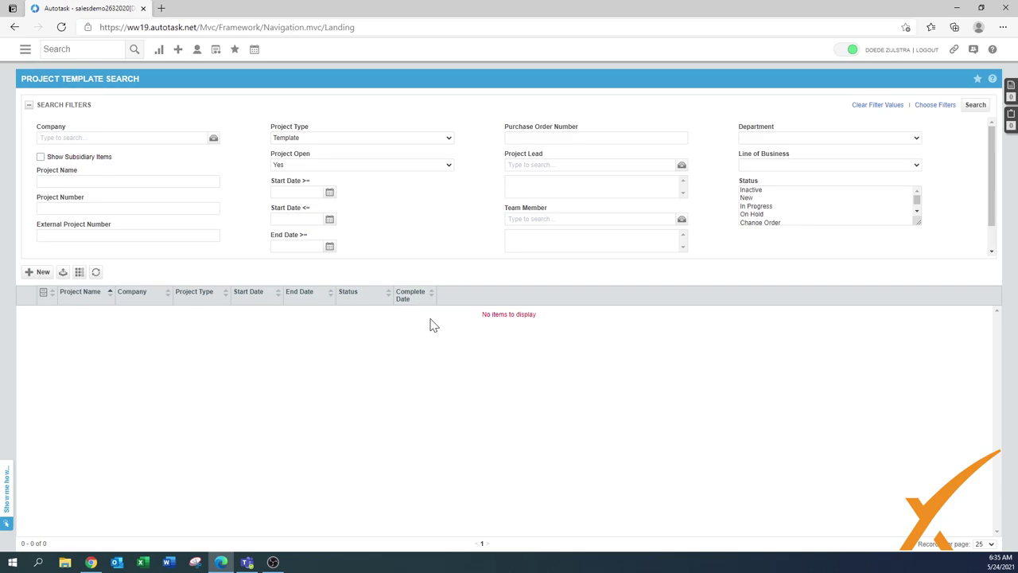
pyautogui.click(975, 105)
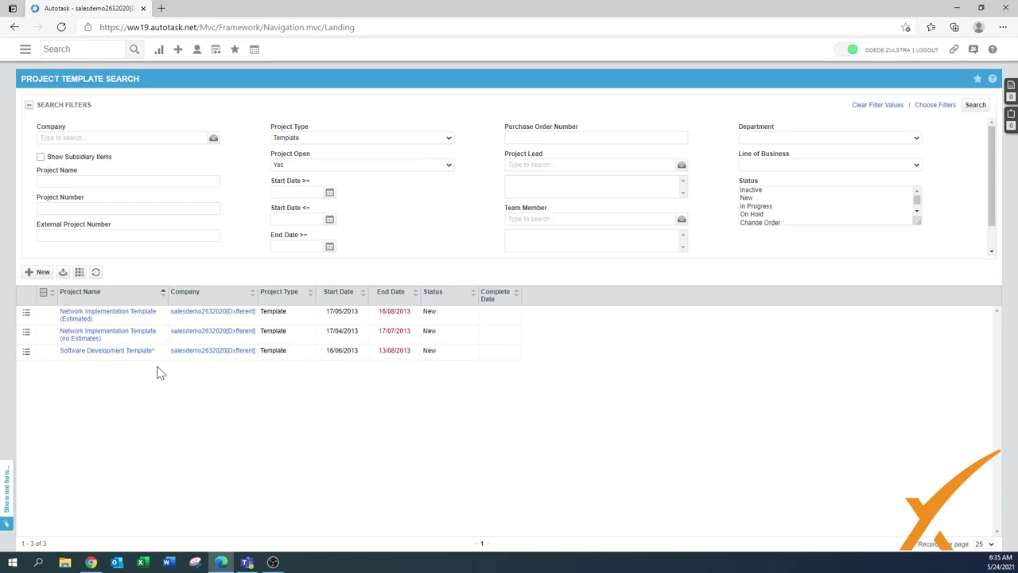
pyautogui.click(26, 314)
pyautogui.click(24, 49)
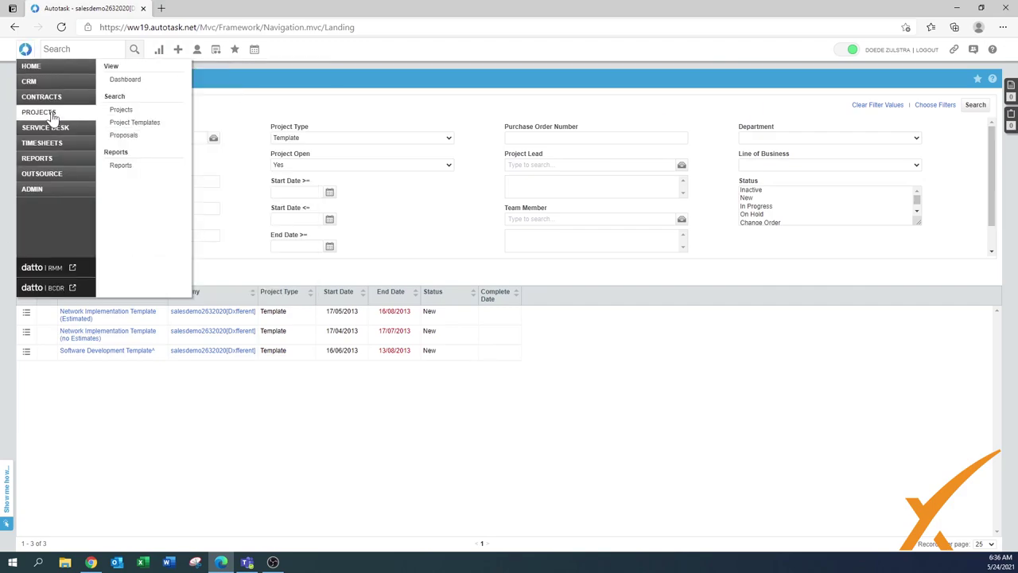
# Search project proposals to list the Network Implementation proposal, then move on to Projects > Reports.
pyautogui.click(129, 136)
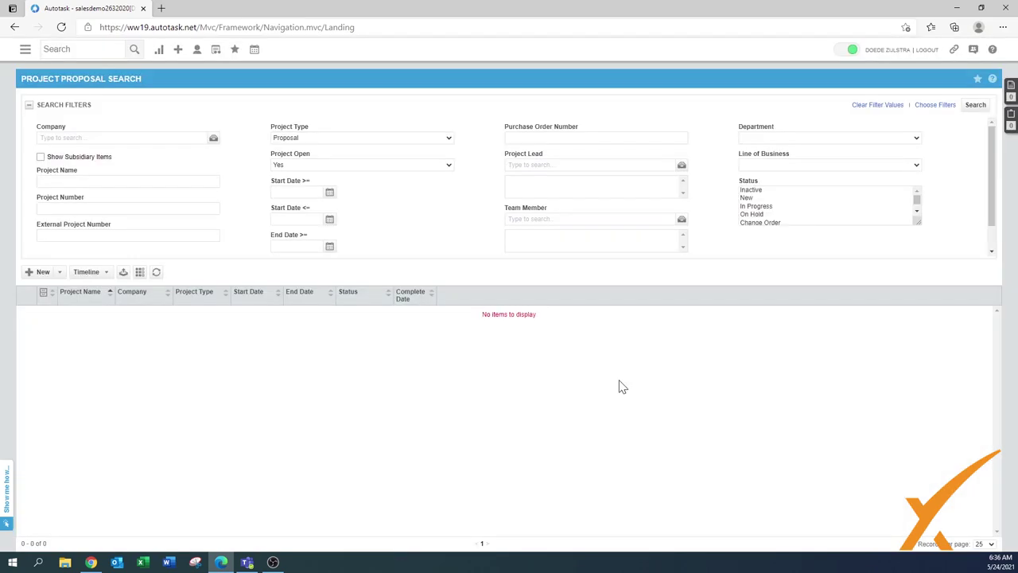
pyautogui.click(976, 105)
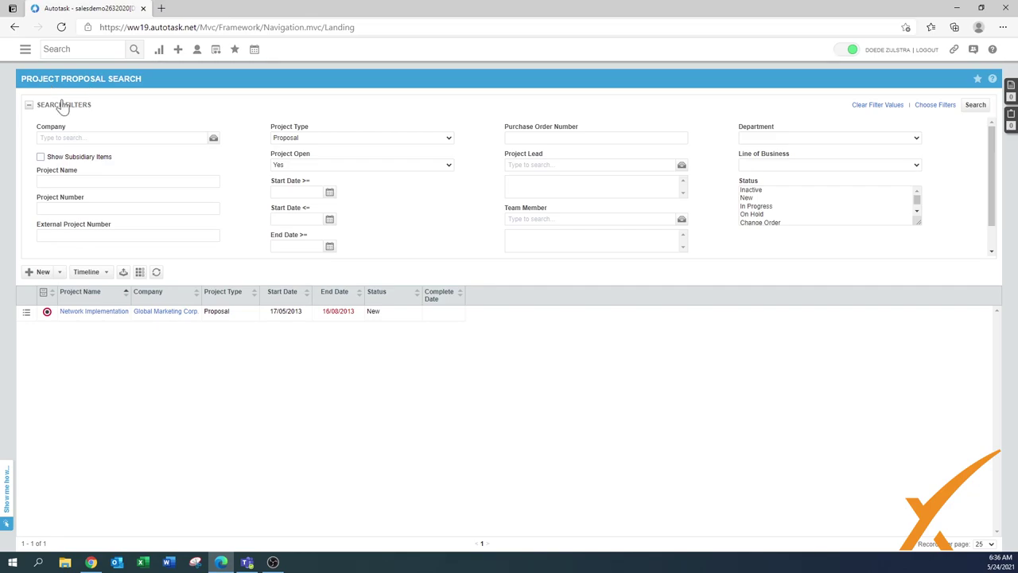
pyautogui.moveTo(24, 50)
pyautogui.moveTo(46, 118)
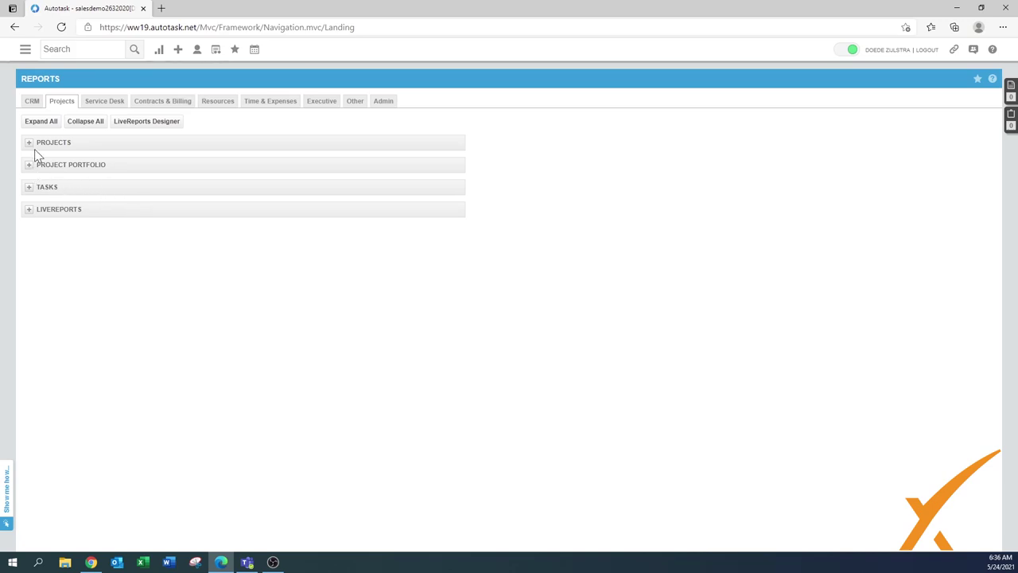
# Expand the Projects, Project Portfolio and Tasks report groups, collapsing the empty LiveReports group again.
pyautogui.click(29, 143)
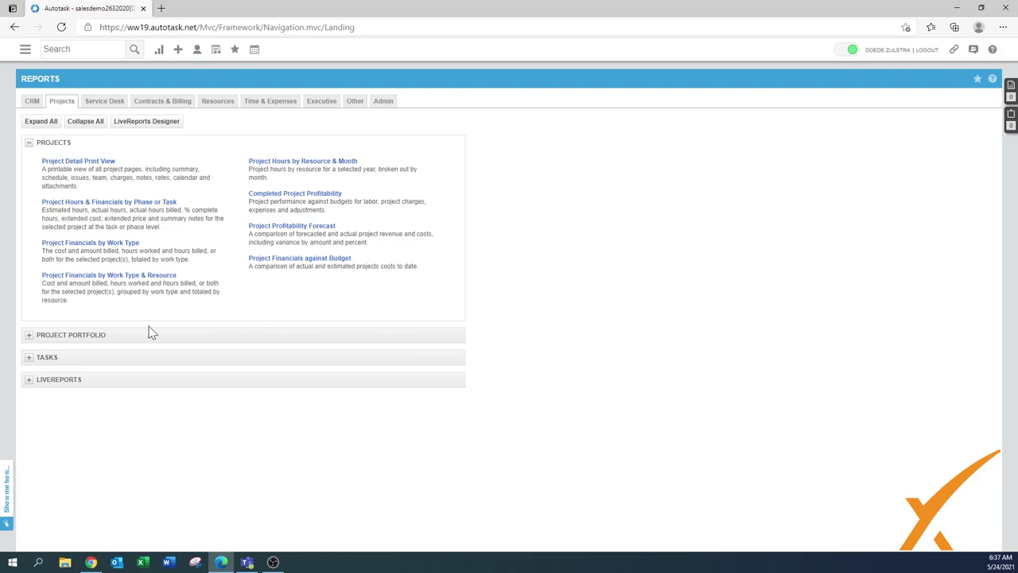
pyautogui.click(29, 334)
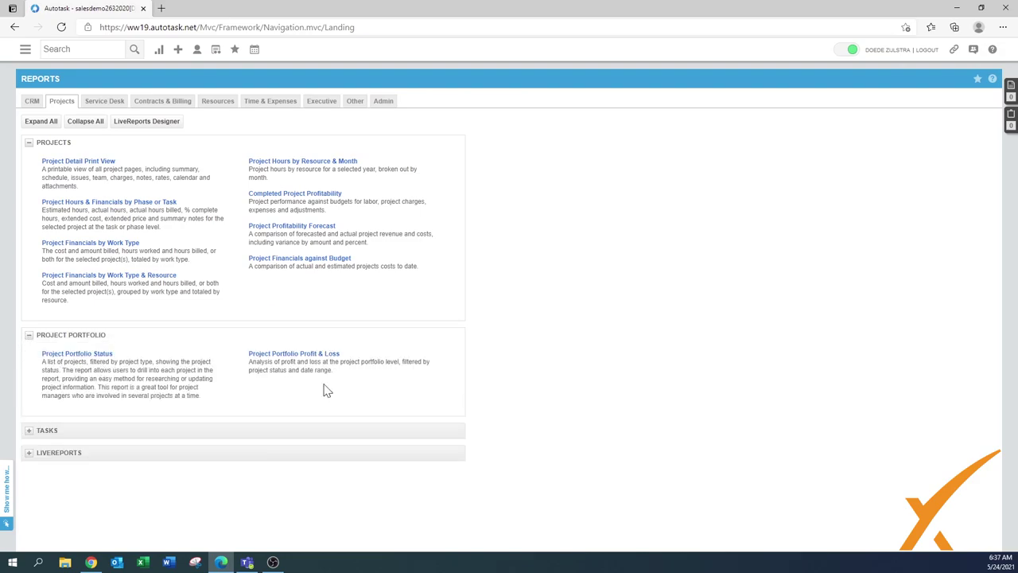
pyautogui.click(29, 431)
pyautogui.scroll(-1, 322, 394)
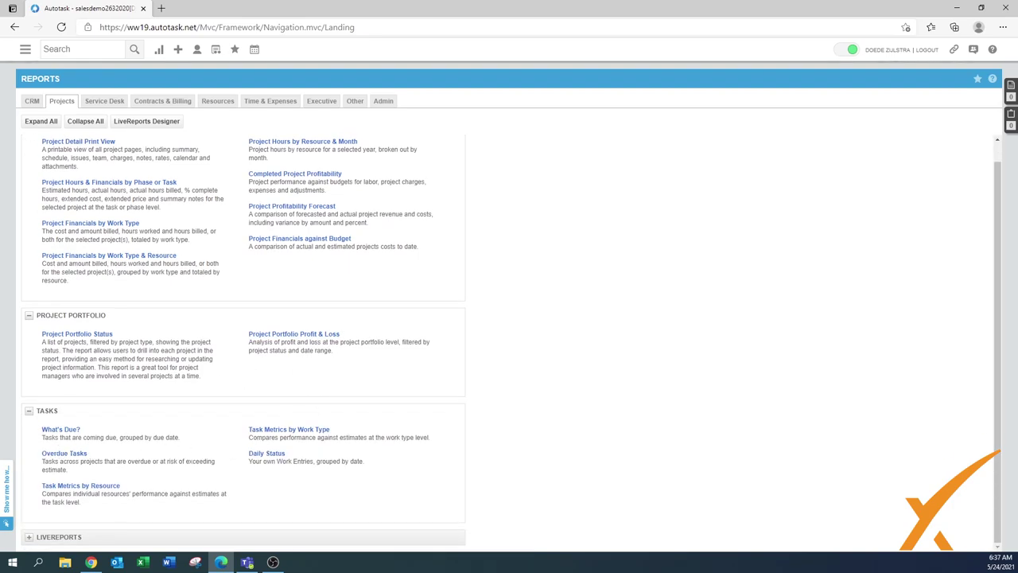
pyautogui.click(29, 537)
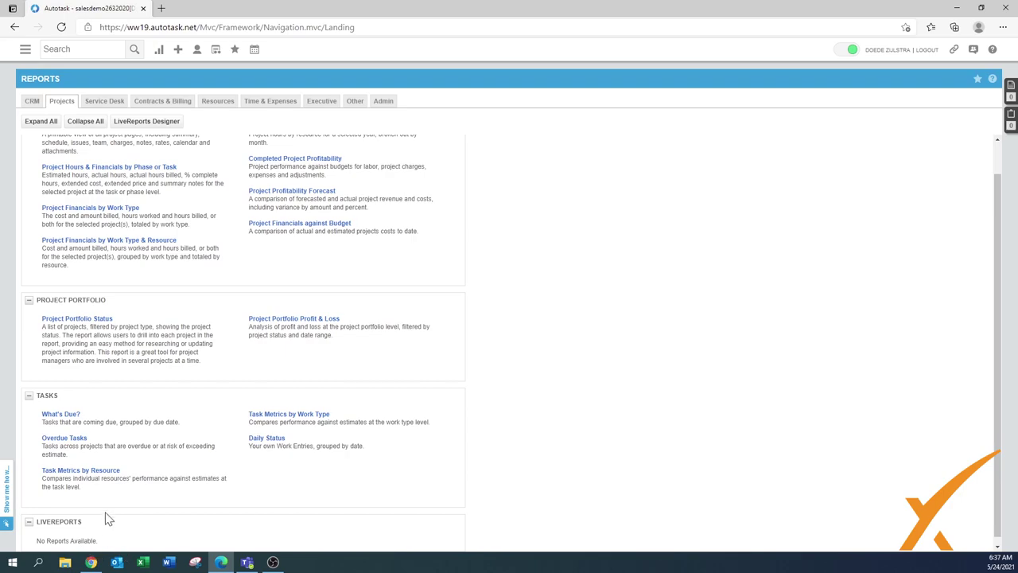
pyautogui.scroll(-1, 111, 521)
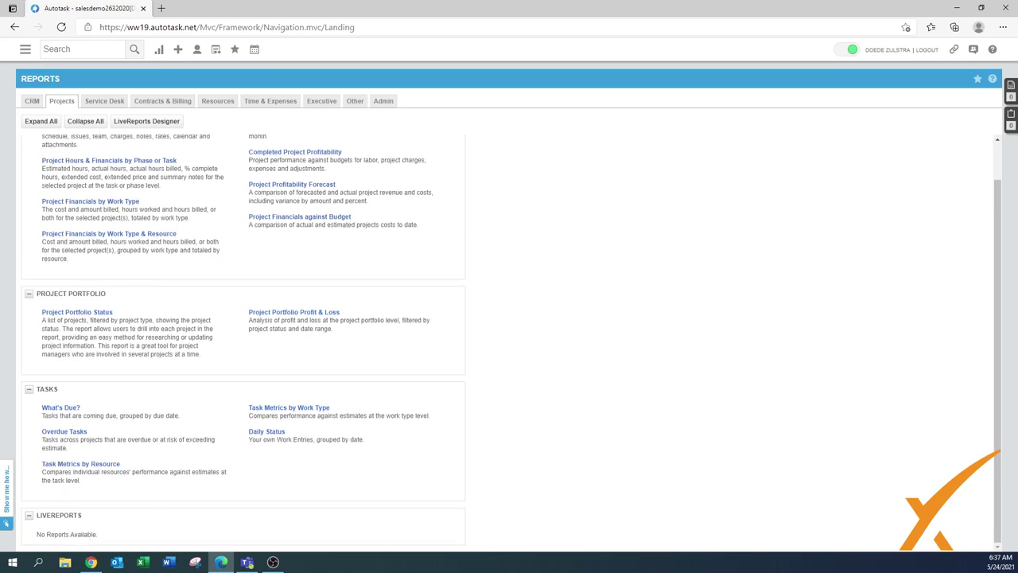
pyautogui.click(28, 516)
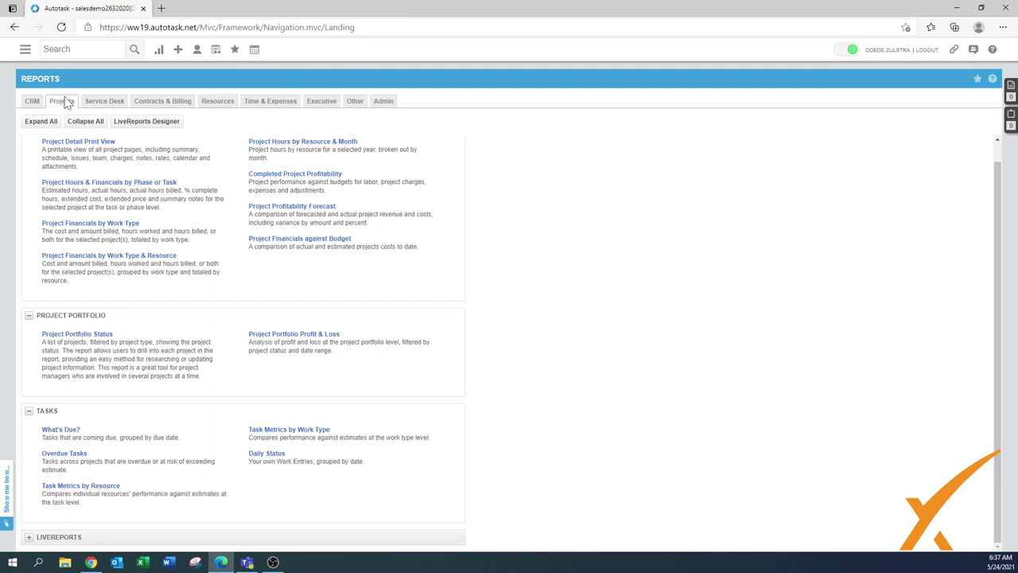
pyautogui.moveTo(159, 54)
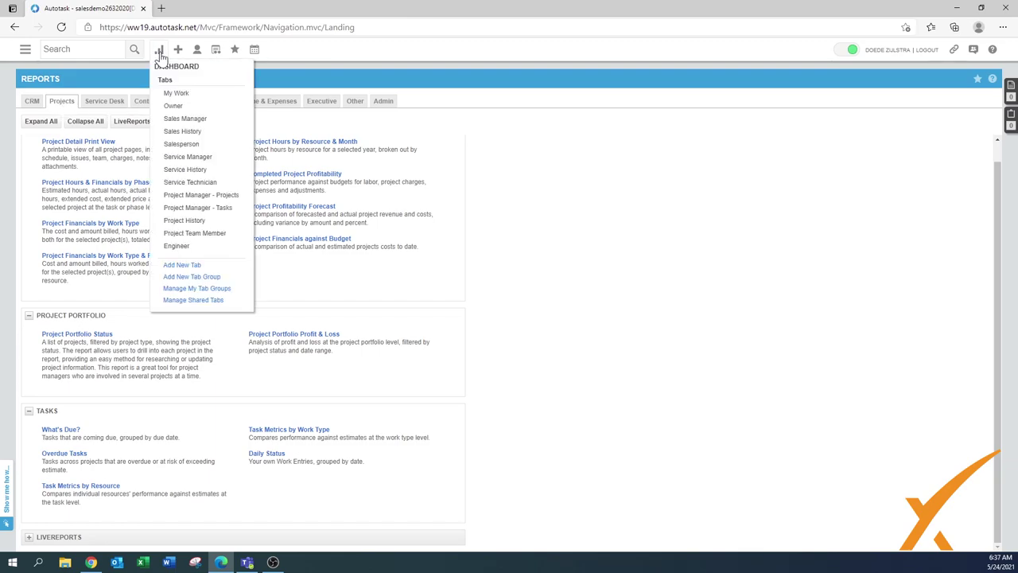